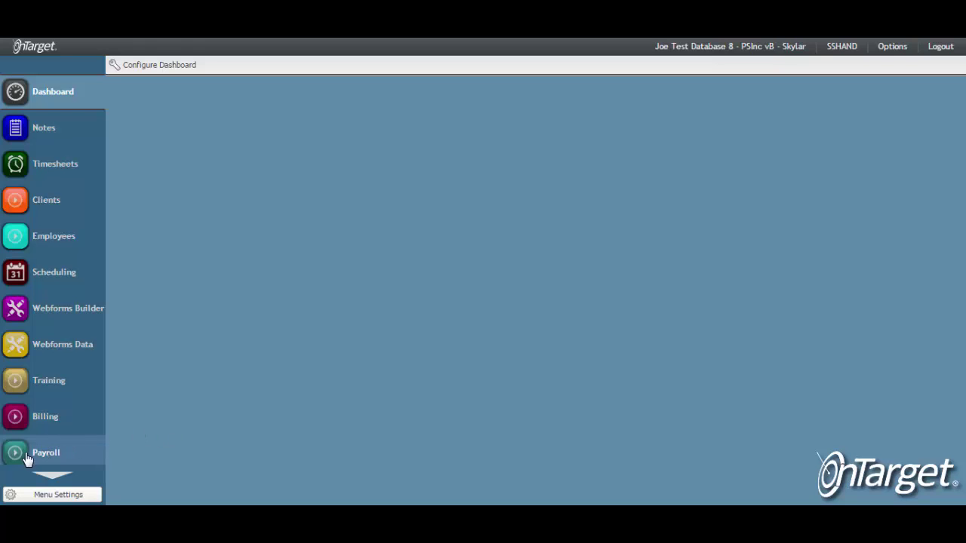
Open the payroll pay types, list the existing records and start a new pay type
{"action": "left_click", "coordinate": [19, 457]}
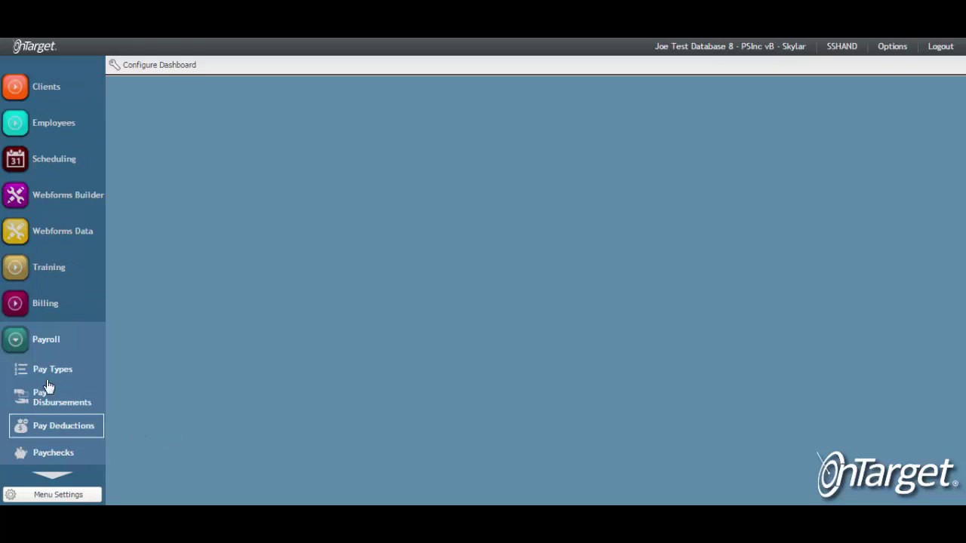
{"action": "left_click", "coordinate": [91, 377]}
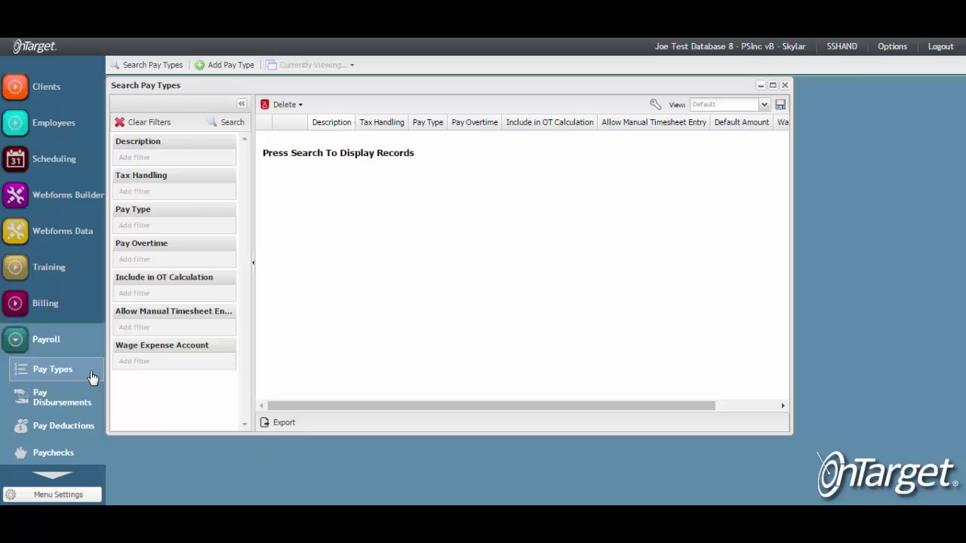
{"action": "left_click", "coordinate": [91, 377]}
{"action": "key", "text": "Return"}
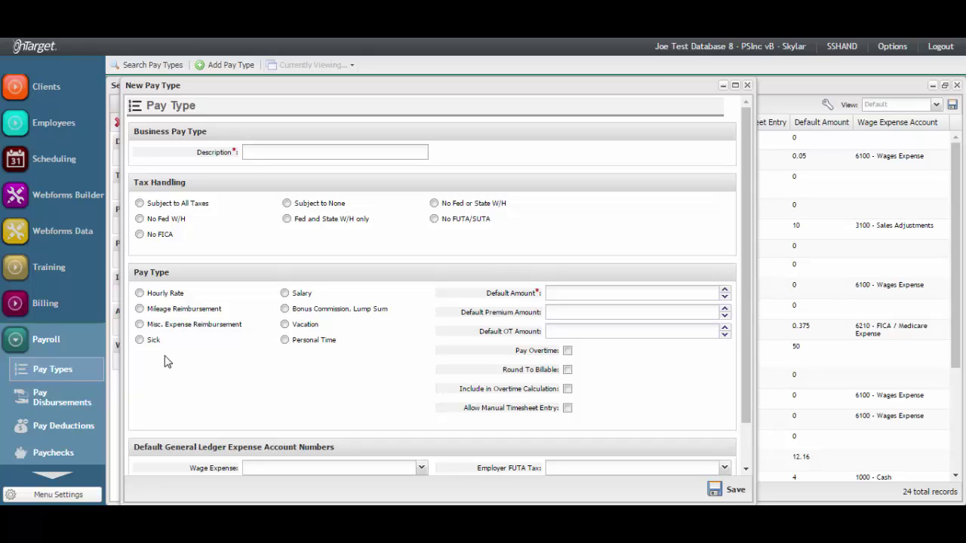
Enter Respite as the pay type description and set its tax handling to Subject to All Taxes
{"action": "type", "text": "Respite"}
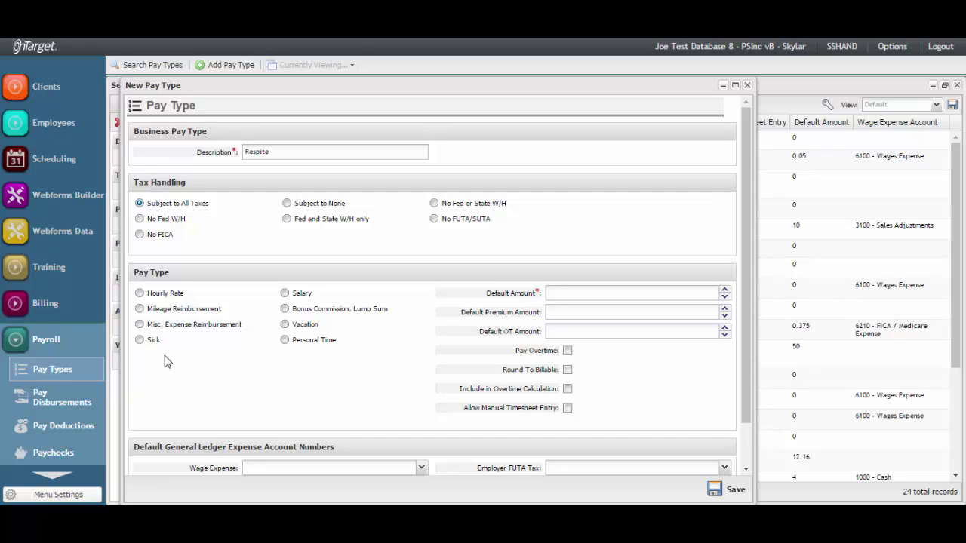
{"action": "key", "text": "Right"}
{"action": "key", "text": "Up"}
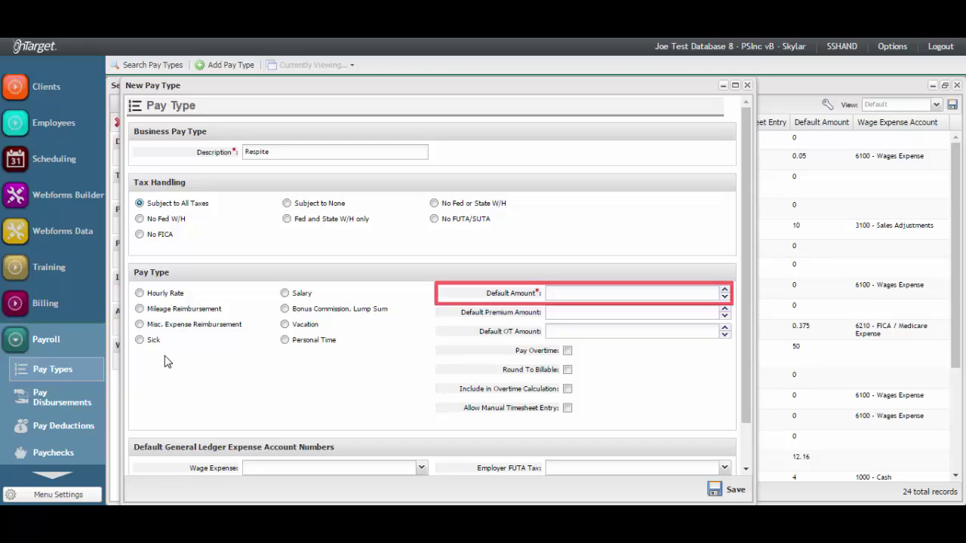
Set the default amount to 0 and enable Pay Overtime and Include in Overtime Calculation
{"action": "type", "text": "0"}
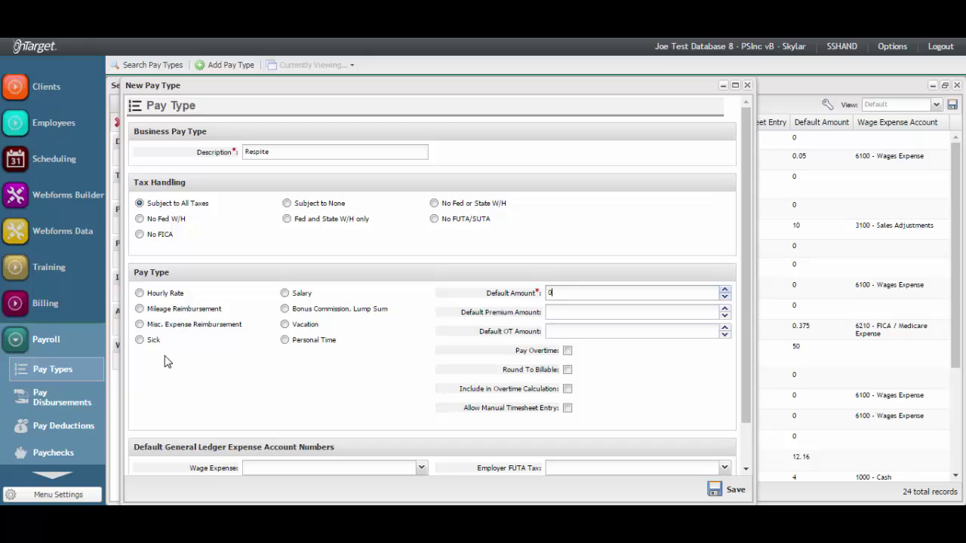
{"action": "key", "text": "Tab"}
{"action": "key", "text": "Tab"}
{"action": "key", "text": "Tab"}
{"action": "key", "text": "space"}
Assign 6100 - Wages Expense as the pay type's default wage expense account
{"action": "scroll", "coordinate": [167, 363], "scroll_direction": "down", "scroll_amount": 2}
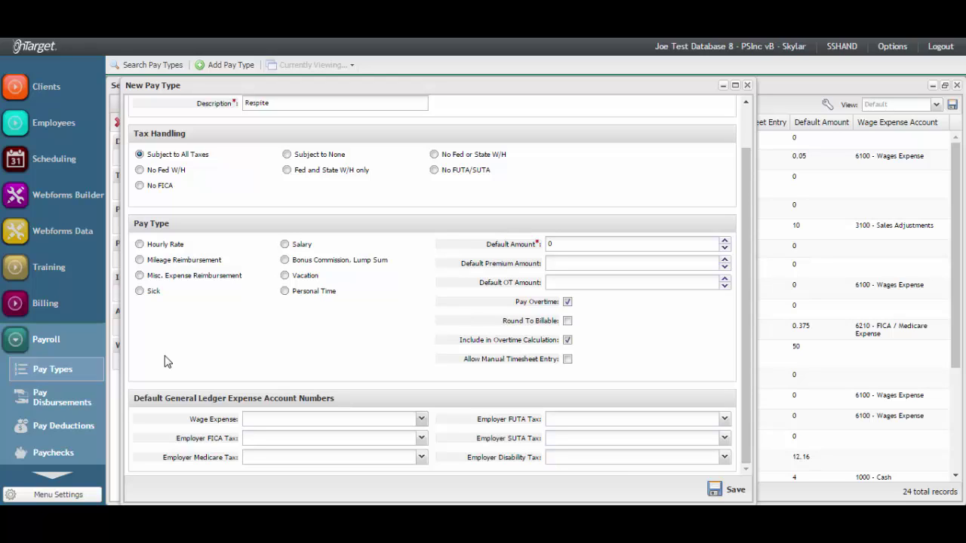
{"action": "key", "text": "alt+Down"}
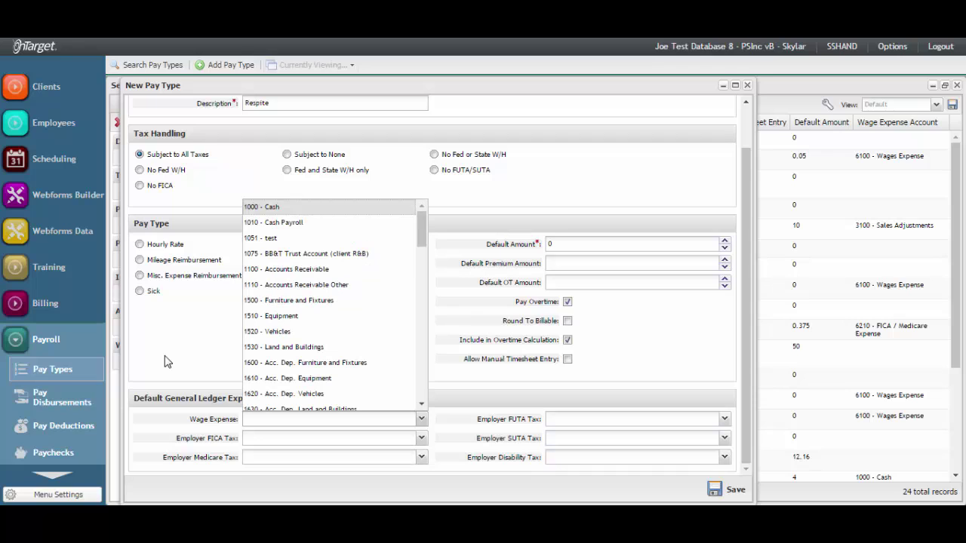
{"action": "scroll", "coordinate": [167, 362], "scroll_direction": "down", "scroll_amount": 12}
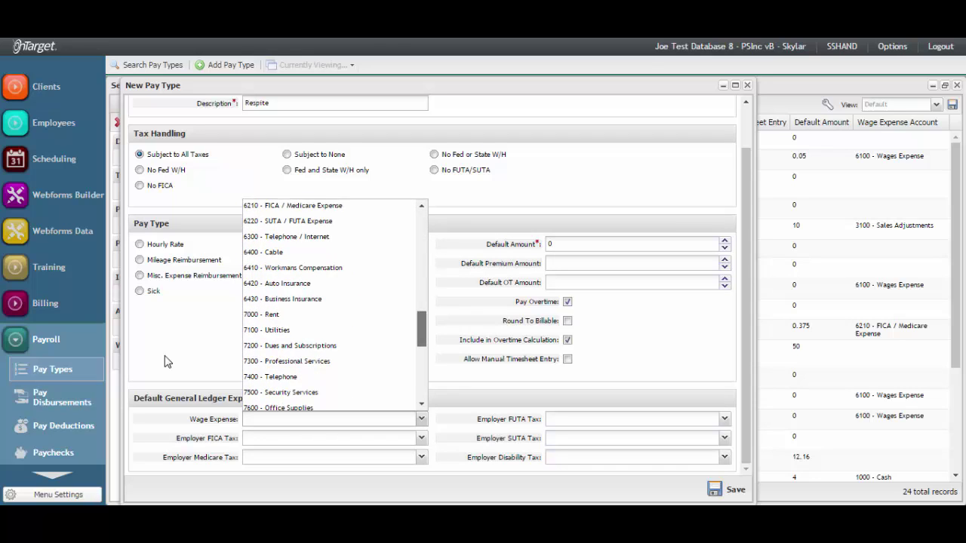
{"action": "key", "text": "Up"}
{"action": "key", "text": "Up"}
{"action": "key", "text": "Up"}
{"action": "key", "text": "Up"}
{"action": "key", "text": "Up"}
{"action": "key", "text": "Up"}
{"action": "key", "text": "Up"}
{"action": "key", "text": "Up"}
{"action": "key", "text": "Up"}
{"action": "key", "text": "Up"}
{"action": "key", "text": "Up"}
{"action": "key", "text": "Up"}
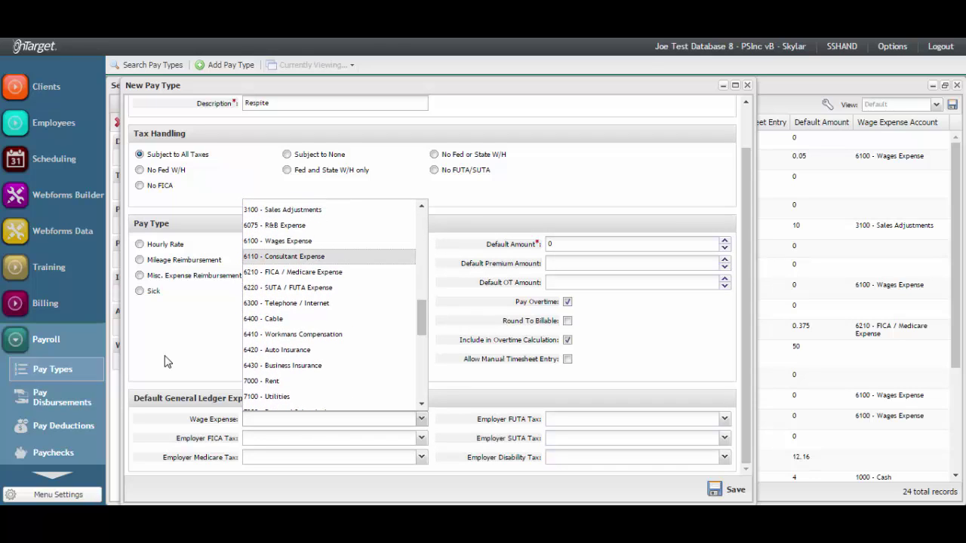
{"action": "key", "text": "Up"}
{"action": "key", "text": "Return"}
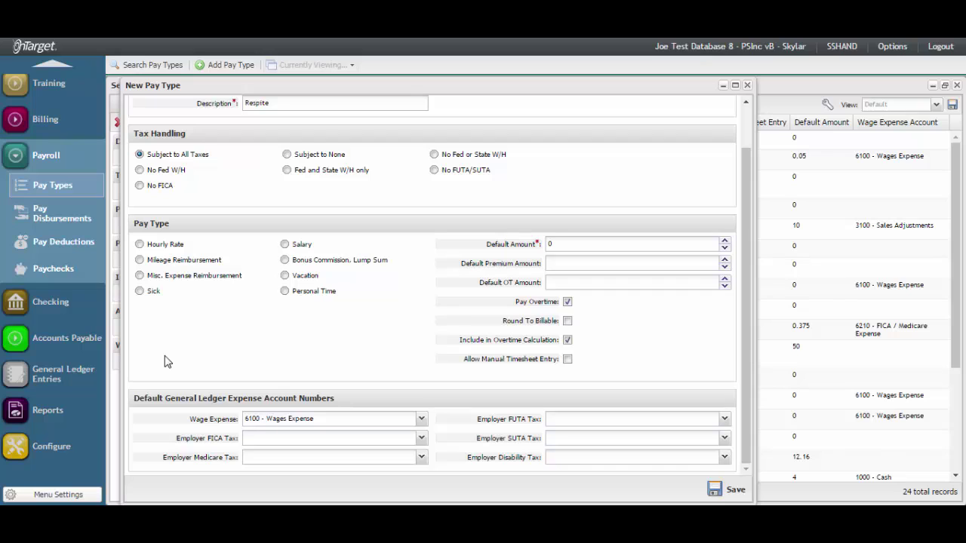
Assign 6210 - FICA / Medicare Expense as the default employer FICA tax account
{"action": "key", "text": "Tab"}
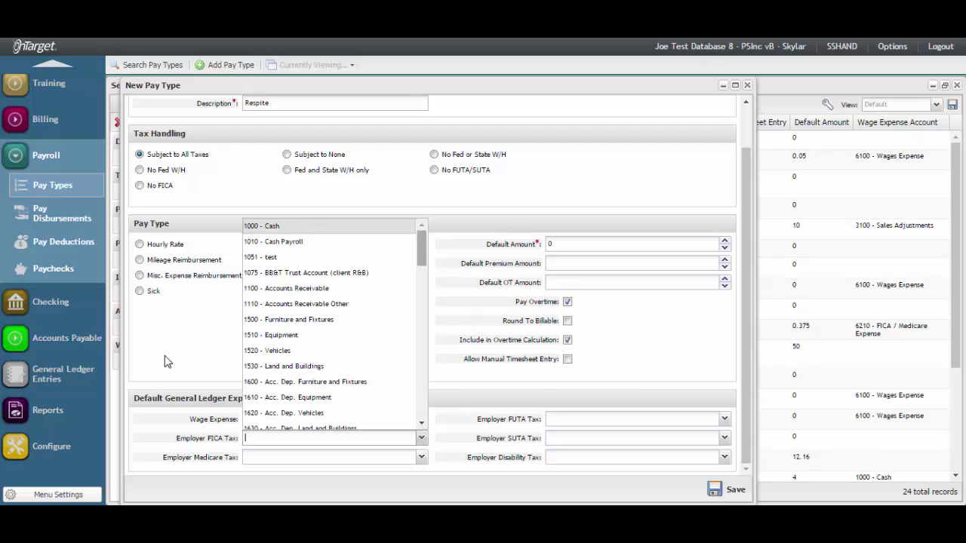
{"action": "key", "text": "Down"}
{"action": "key", "text": "Down"}
{"action": "key", "text": "Down"}
{"action": "key", "text": "Down"}
{"action": "key", "text": "Down"}
{"action": "key", "text": "Down"}
{"action": "key", "text": "Down"}
{"action": "key", "text": "Down"}
{"action": "key", "text": "Down"}
{"action": "key", "text": "Down"}
{"action": "key", "text": "Down"}
{"action": "key", "text": "Down"}
{"action": "key", "text": "Down"}
{"action": "key", "text": "Down"}
{"action": "key", "text": "Down"}
{"action": "key", "text": "Down"}
{"action": "key", "text": "Down"}
{"action": "key", "text": "Down"}
{"action": "key", "text": "Down"}
{"action": "key", "text": "Down"}
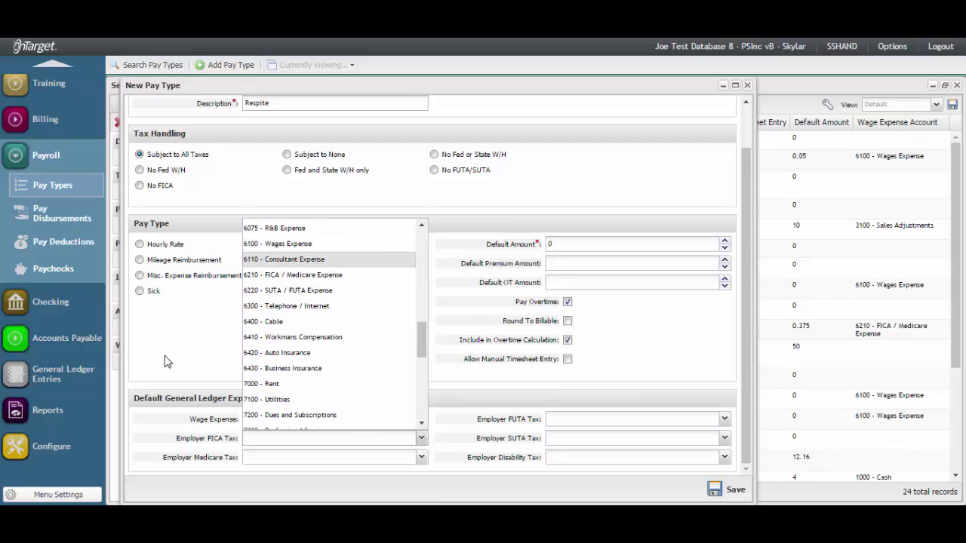
{"action": "key", "text": "Down"}
{"action": "key", "text": "Tab"}
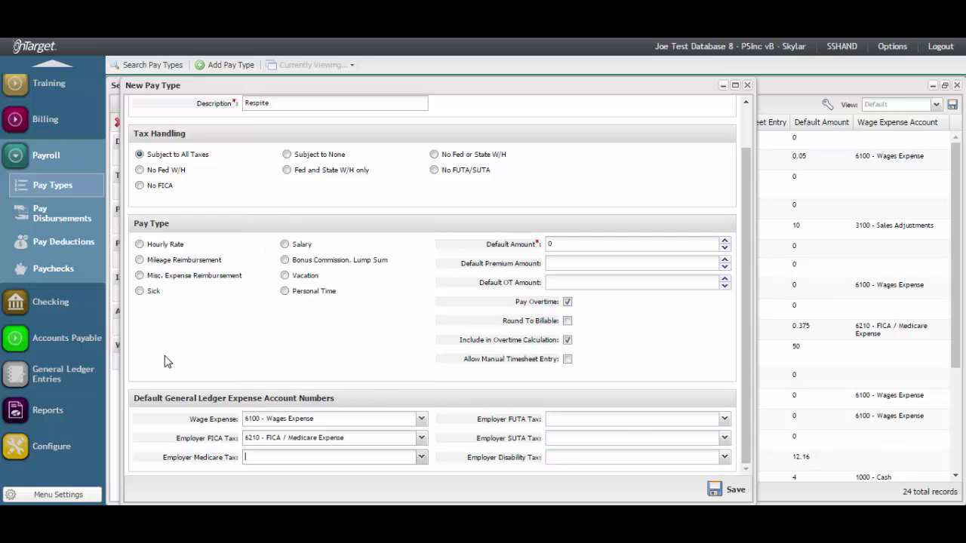
Assign 6210 - FICA / Medicare Expense to employer Medicare tax and 6220 - SUTA / FUTA Expense to both employer FUTA and SUTA taxes
{"action": "type", "text": "6210 - FICA / Medicare Expense"}
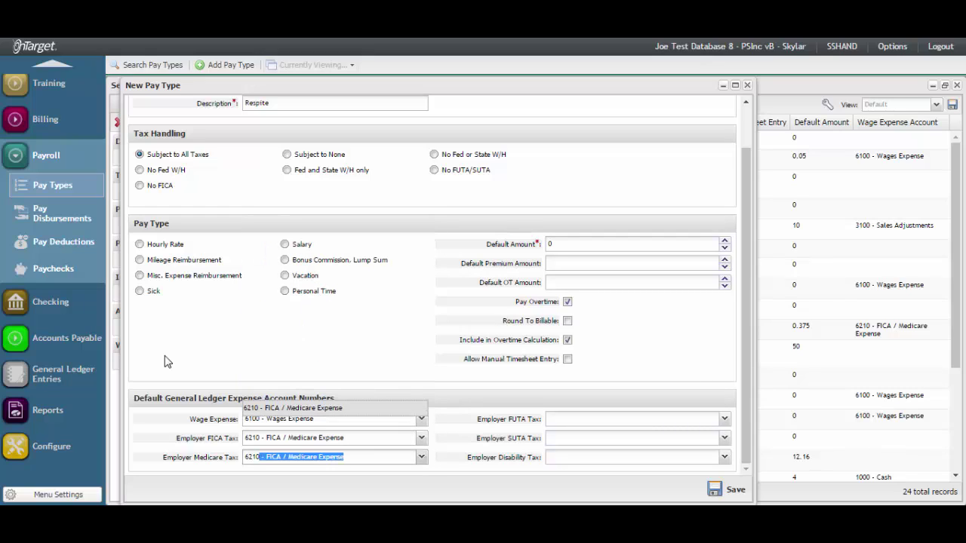
{"action": "key", "text": "Tab"}
{"action": "type", "text": "6220"}
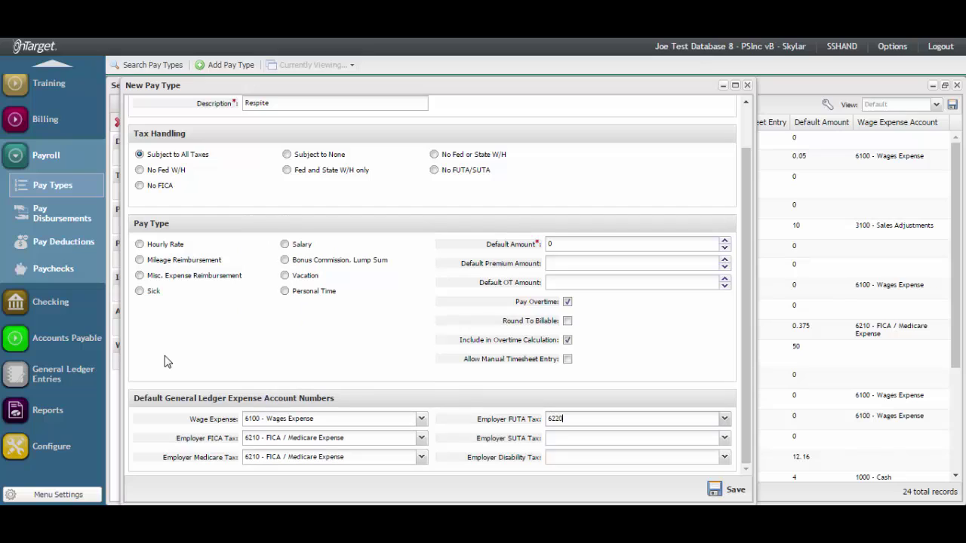
{"action": "key", "text": "Tab"}
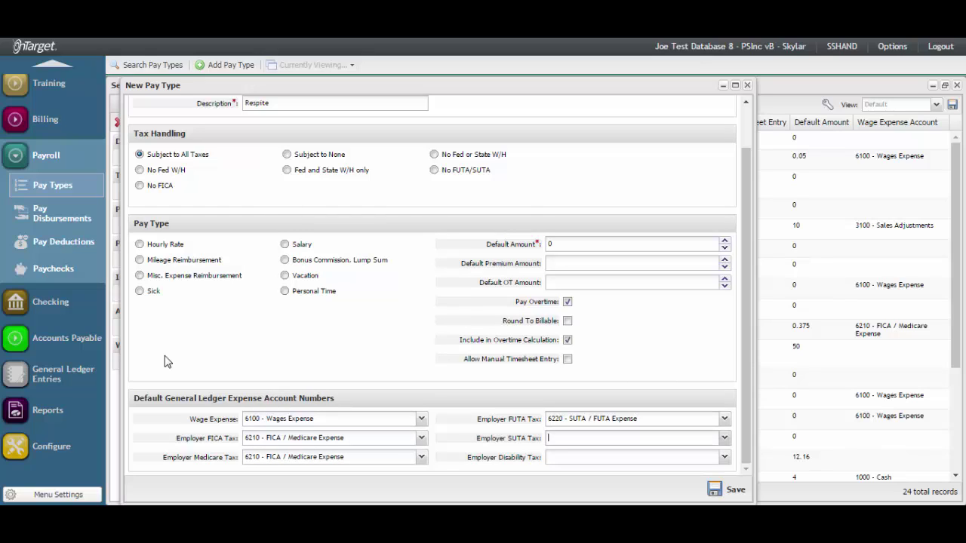
{"action": "type", "text": "6220"}
{"action": "key", "text": "Return"}
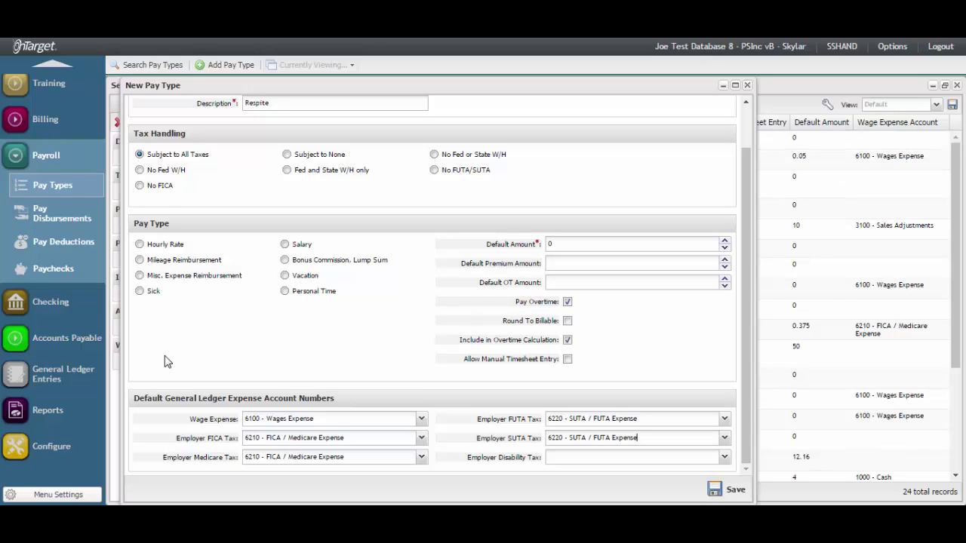
Close the new Respite pay type form and discard its unsaved changes
{"action": "key", "text": "Escape"}
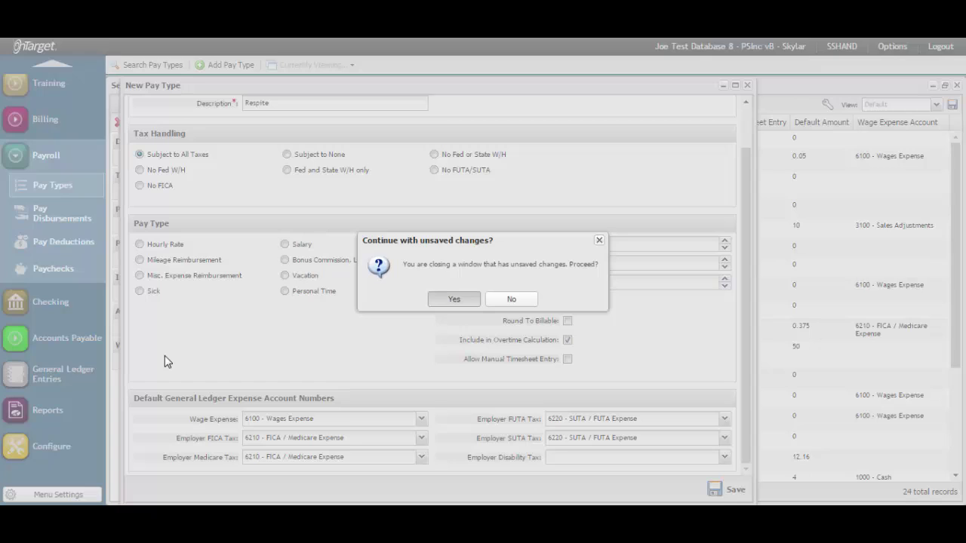
{"action": "key", "text": "Return"}
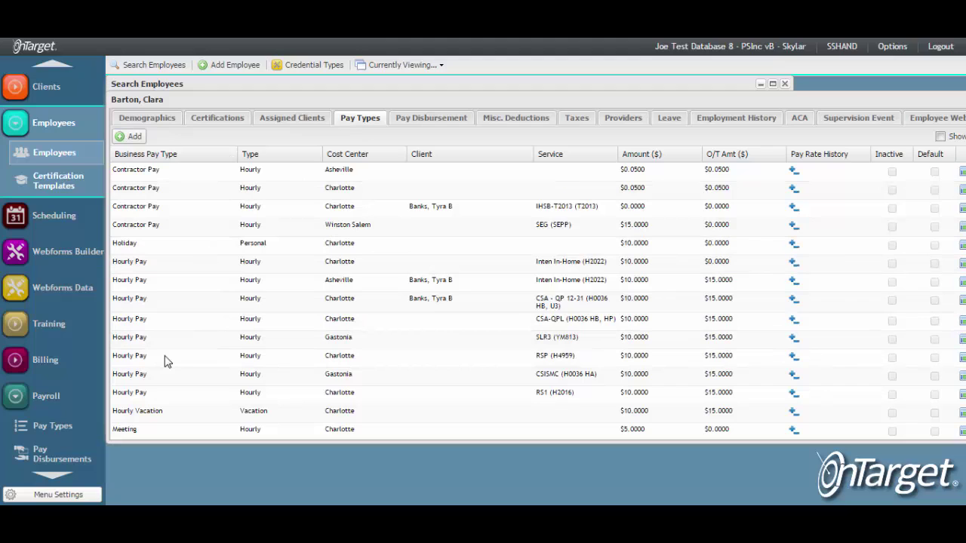
Add a new row to the employee's pay types and choose PTO as its business pay type
{"action": "key", "text": "Return"}
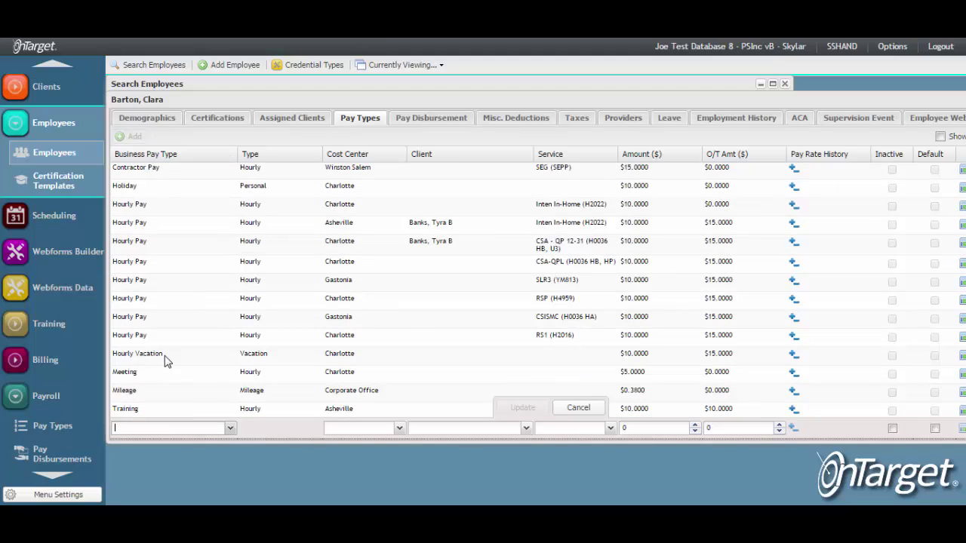
{"action": "key", "text": "Down"}
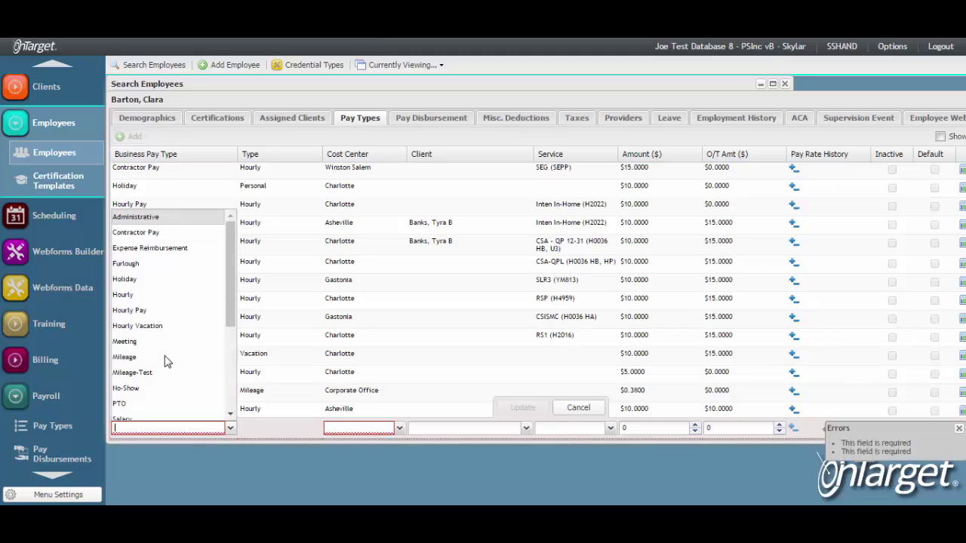
{"action": "key", "text": "Up"}
{"action": "key", "text": "Up"}
{"action": "key", "text": "Up"}
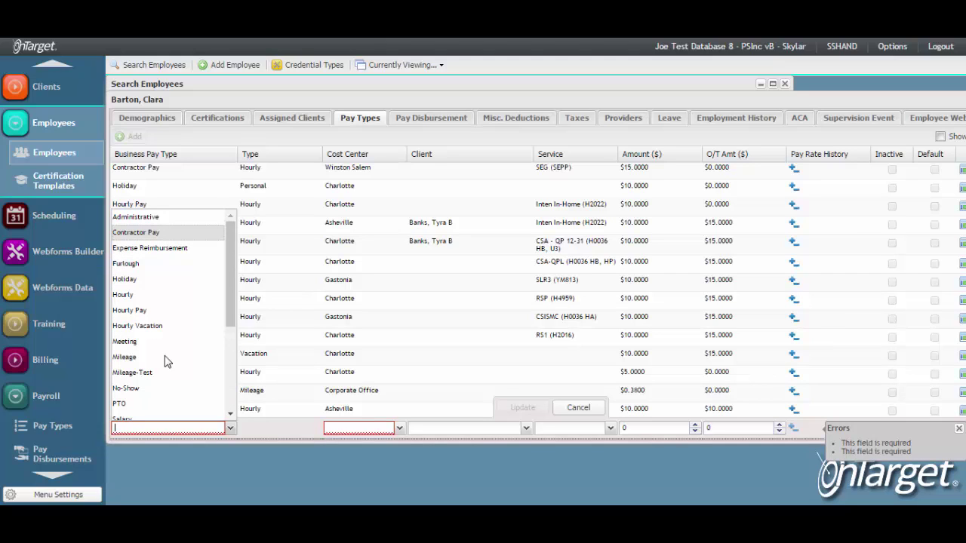
{"action": "key", "text": "Down"}
{"action": "key", "text": "Down"}
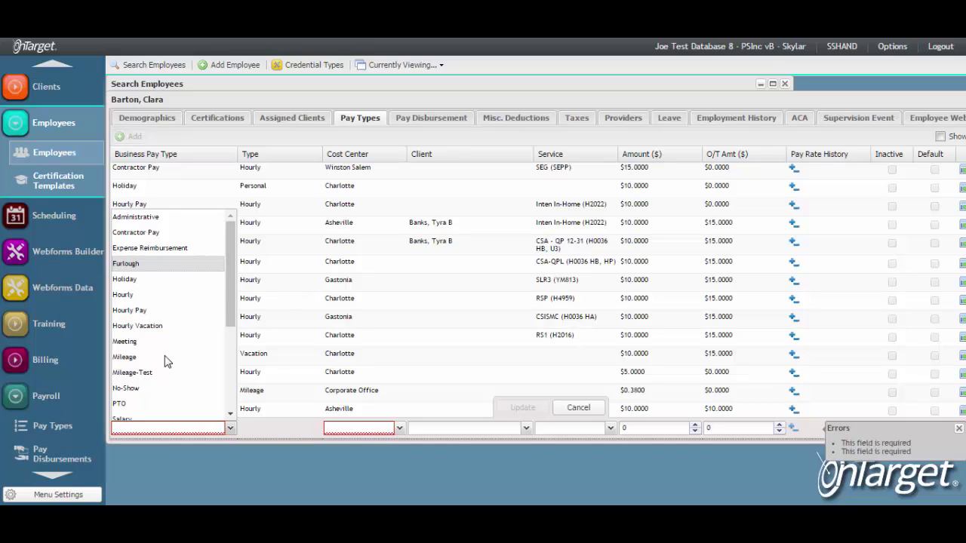
{"action": "key", "text": "Down"}
{"action": "key", "text": "Down"}
{"action": "key", "text": "Down"}
{"action": "key", "text": "Down"}
{"action": "key", "text": "Down"}
{"action": "key", "text": "Down"}
{"action": "key", "text": "Down"}
{"action": "key", "text": "Down"}
{"action": "key", "text": "Down"}
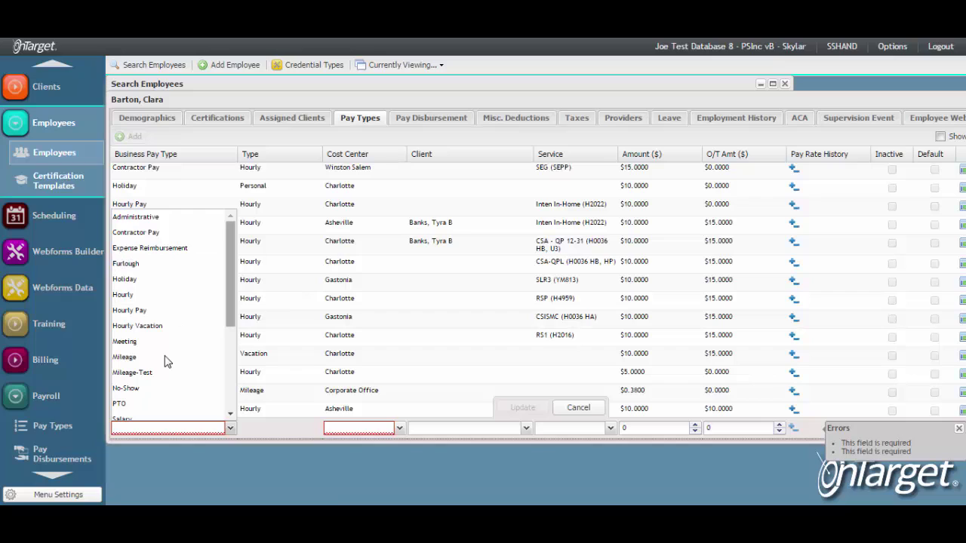
{"action": "key", "text": "Return"}
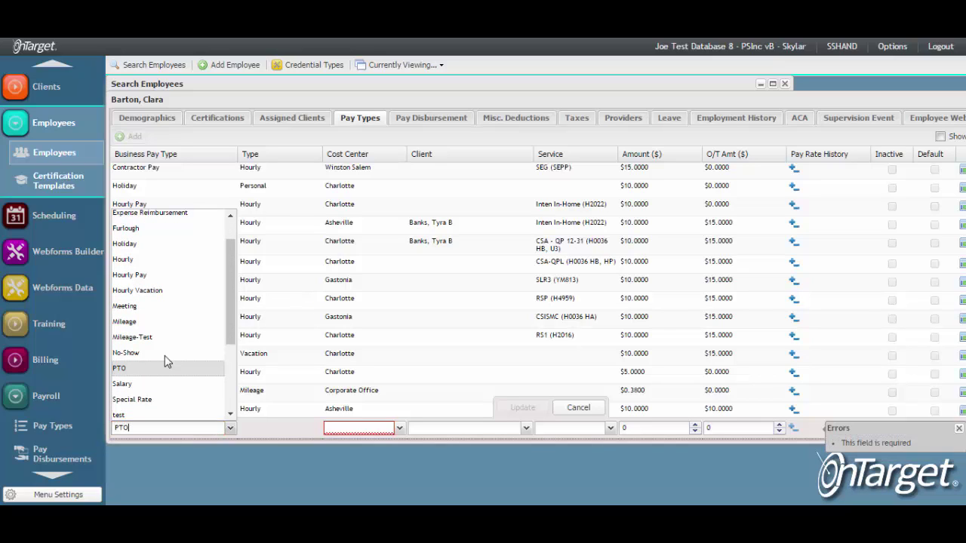
Set the cost center of the new PTO row to Greensboro
{"action": "key", "text": "Tab"}
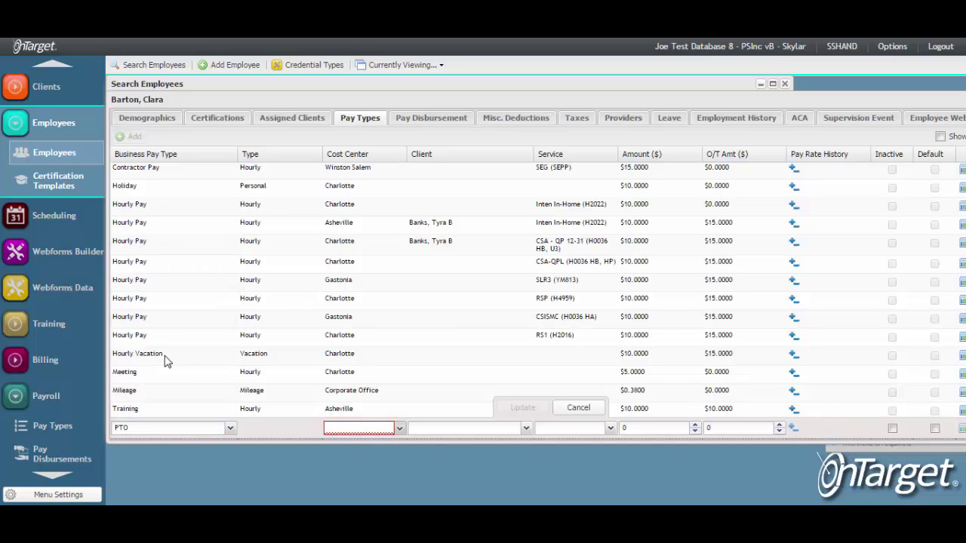
{"action": "key", "text": "Down"}
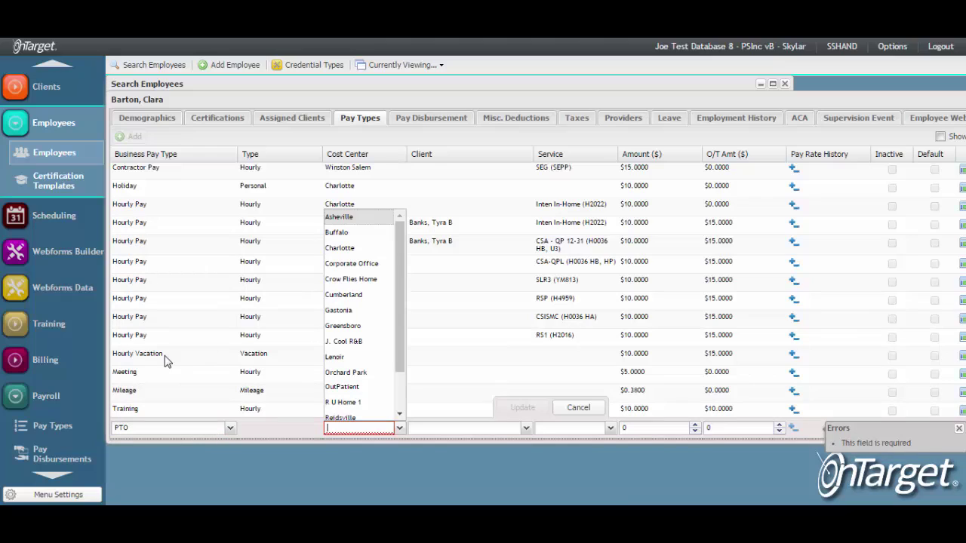
{"action": "key", "text": "Down"}
{"action": "key", "text": "Down"}
{"action": "key", "text": "Down"}
{"action": "key", "text": "Down"}
{"action": "key", "text": "Down"}
{"action": "key", "text": "Down"}
{"action": "key", "text": "Down"}
{"action": "key", "text": "Down"}
{"action": "key", "text": "Down"}
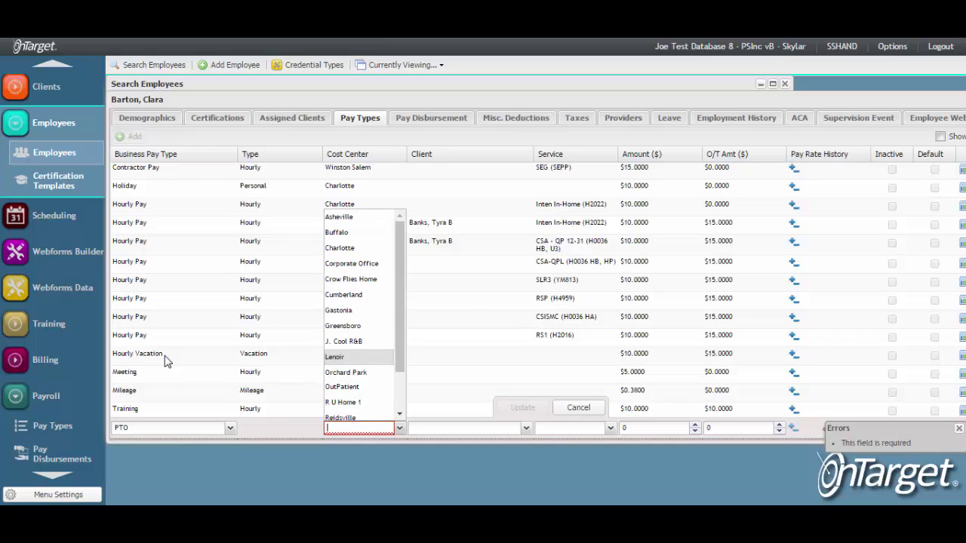
{"action": "key", "text": "Up"}
{"action": "key", "text": "Up"}
{"action": "key", "text": "Return"}
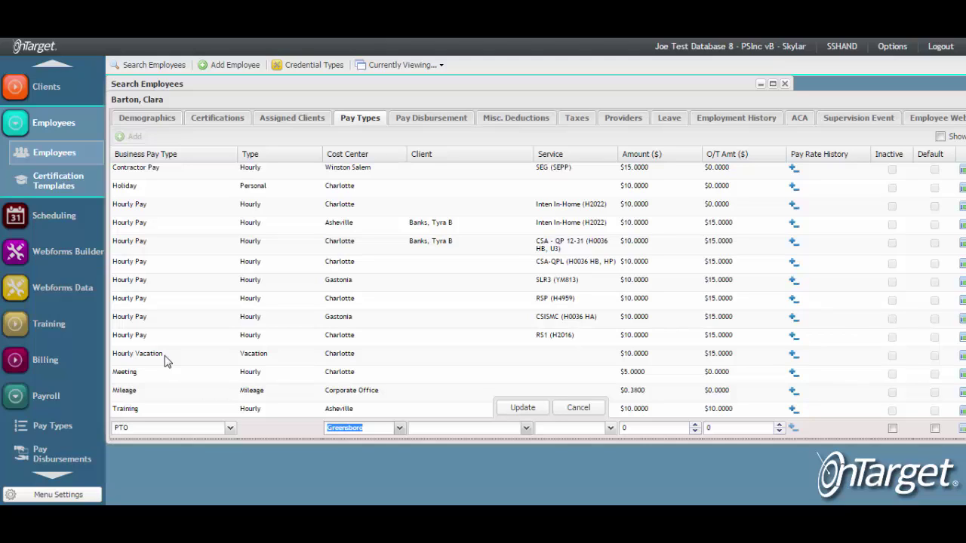
Save the PTO row without a client, using amount 10 and O/T amount 150, and close the effective amounts dialog
{"action": "key", "text": "Tab"}
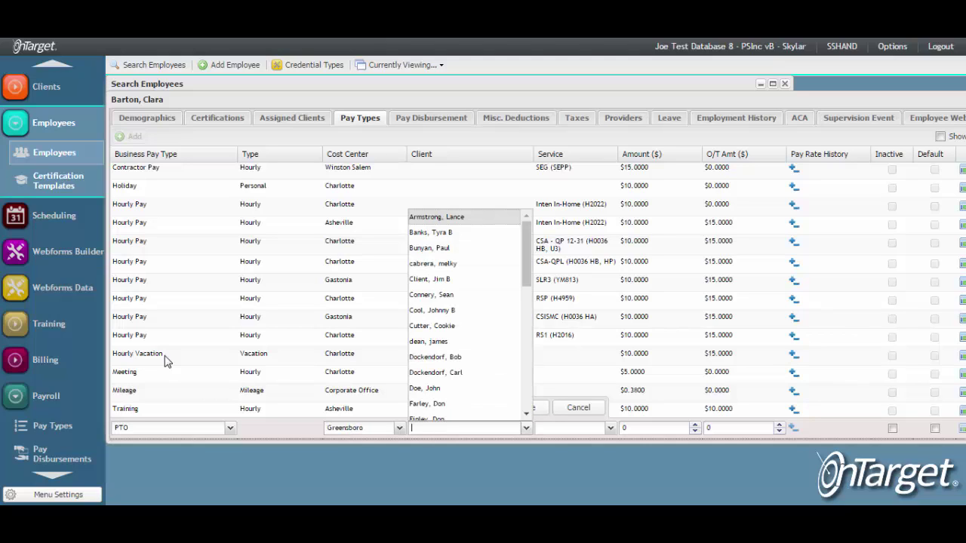
{"action": "key", "text": "Escape"}
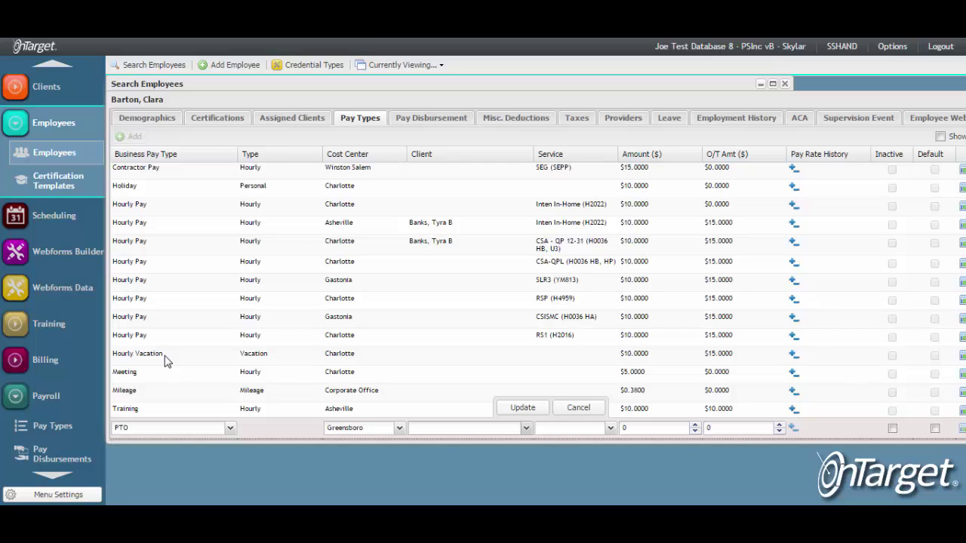
{"action": "key", "text": "Tab"}
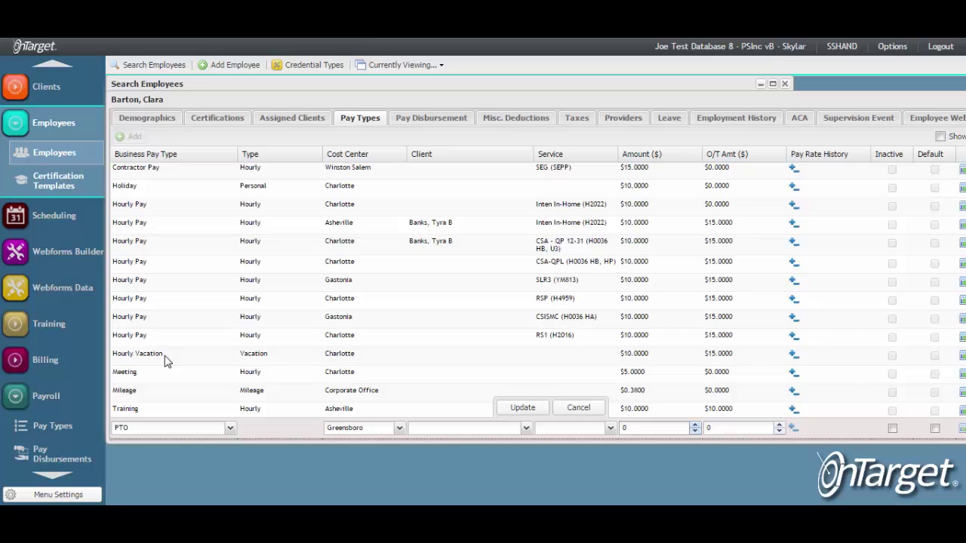
{"action": "type", "text": "10"}
{"action": "key", "text": "Tab"}
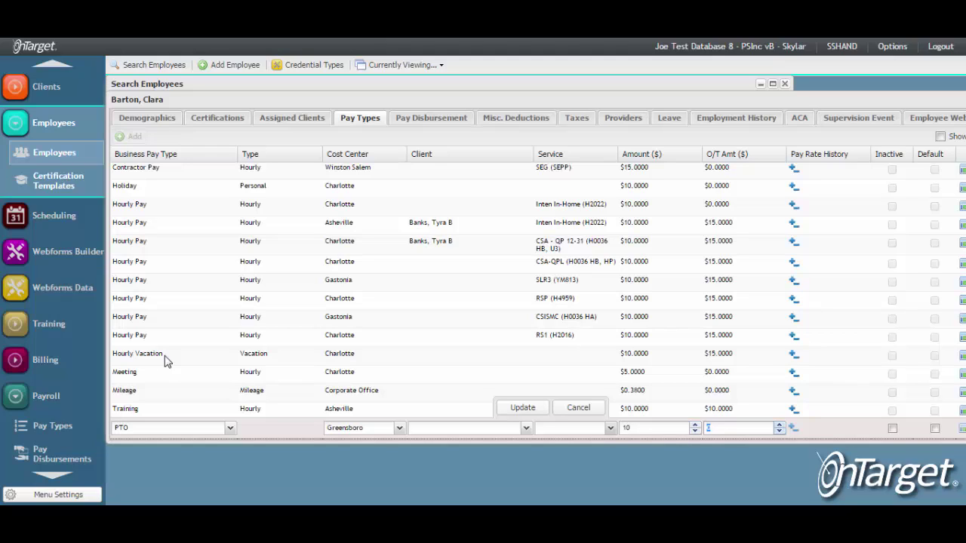
{"action": "type", "text": "150"}
{"action": "key", "text": "Return"}
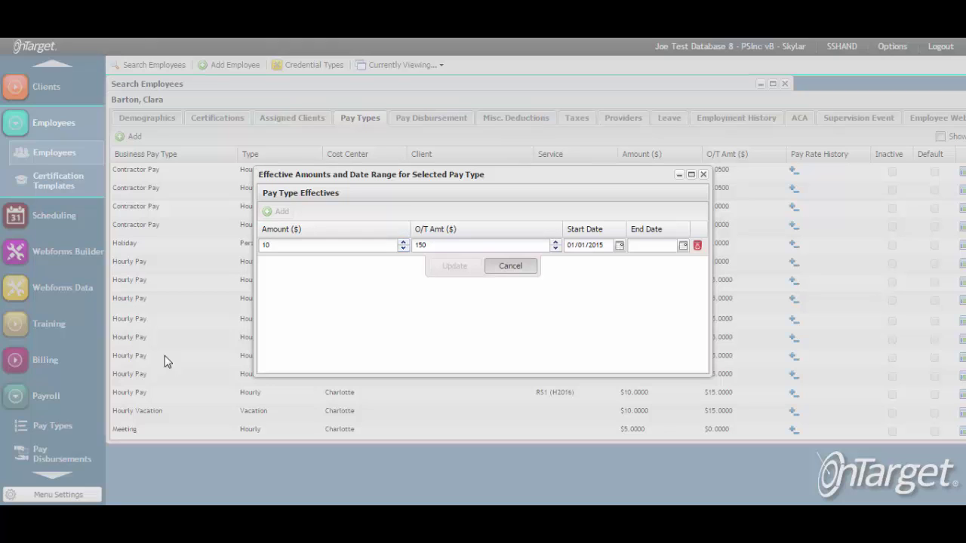
{"action": "key", "text": "Escape"}
{"action": "key", "text": "Escape"}
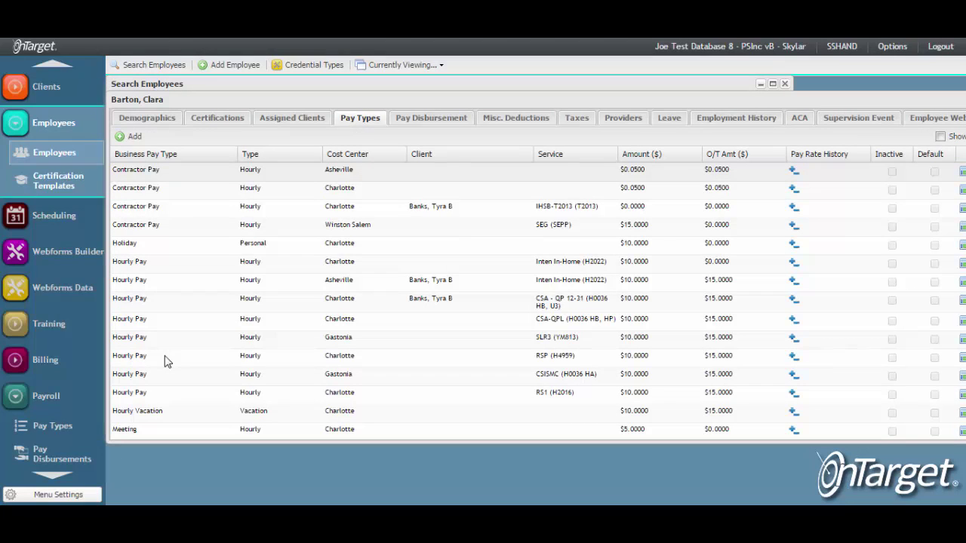
Display the available support contact options
{"action": "left_click", "coordinate": [892, 46]}
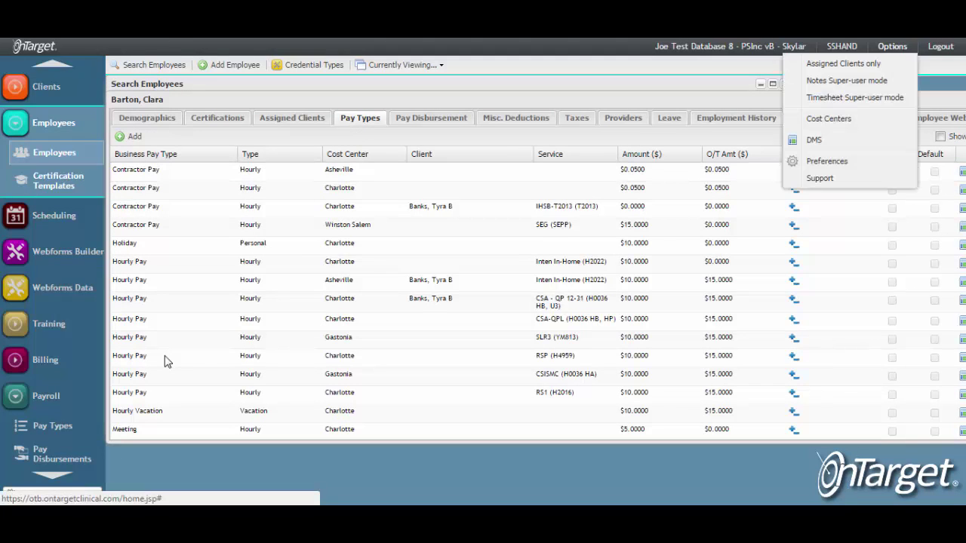
{"action": "mouse_move", "coordinate": [820, 178]}
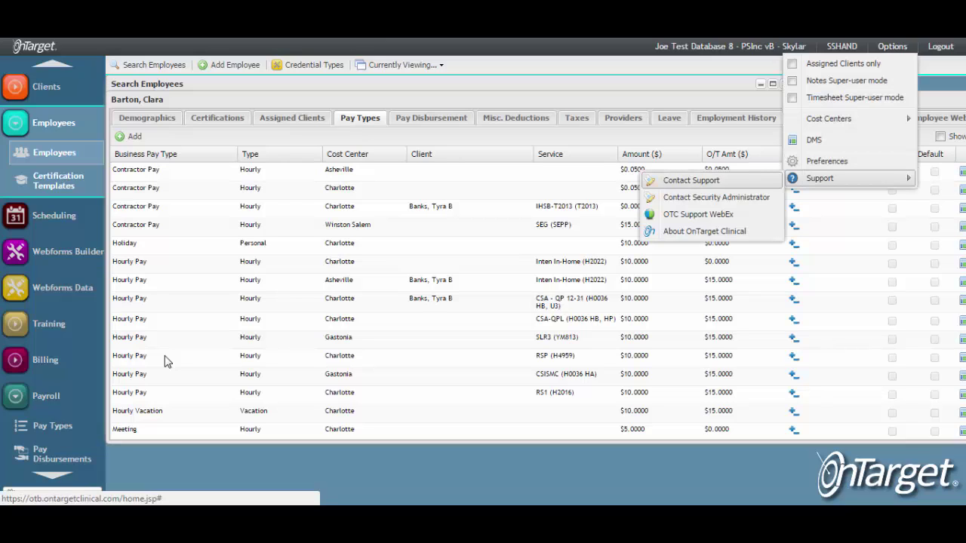